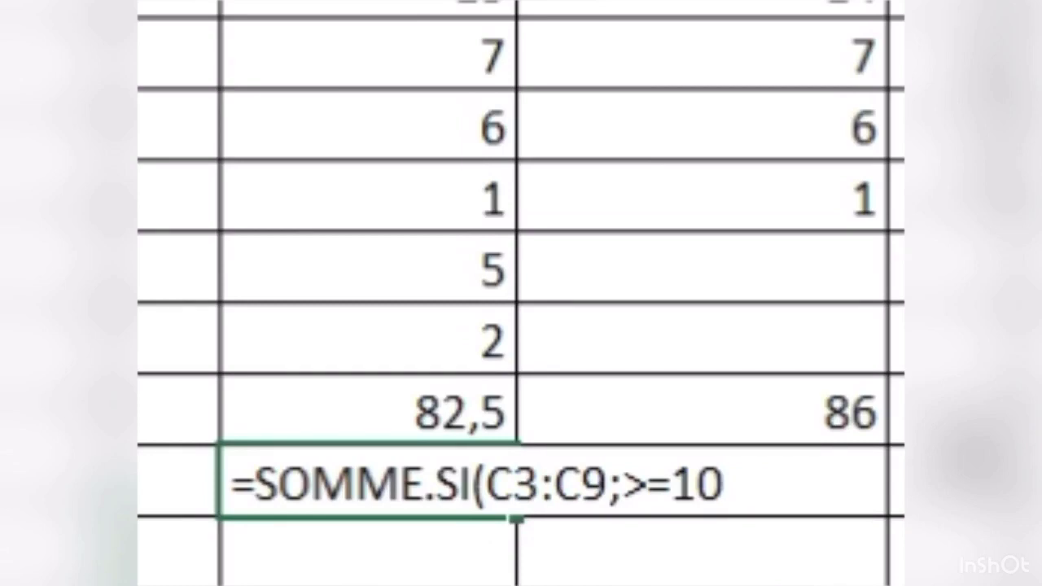
- Enclose the >=10 criterion of the SOMME.SI formula over C3:C9 in quotation marks and validate the formula
left_click(625, 483)
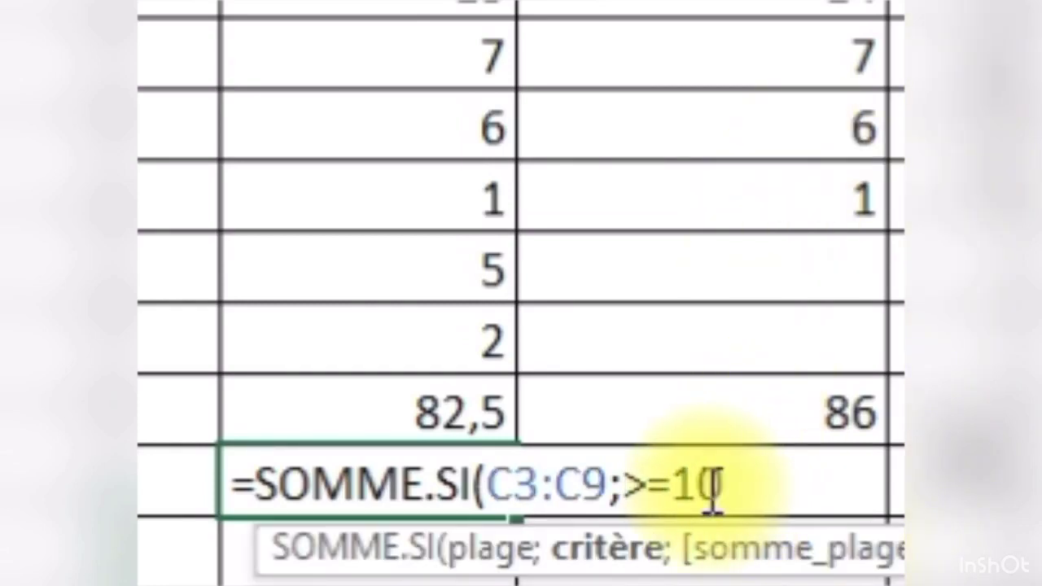
type("\"")
left_click(759, 489)
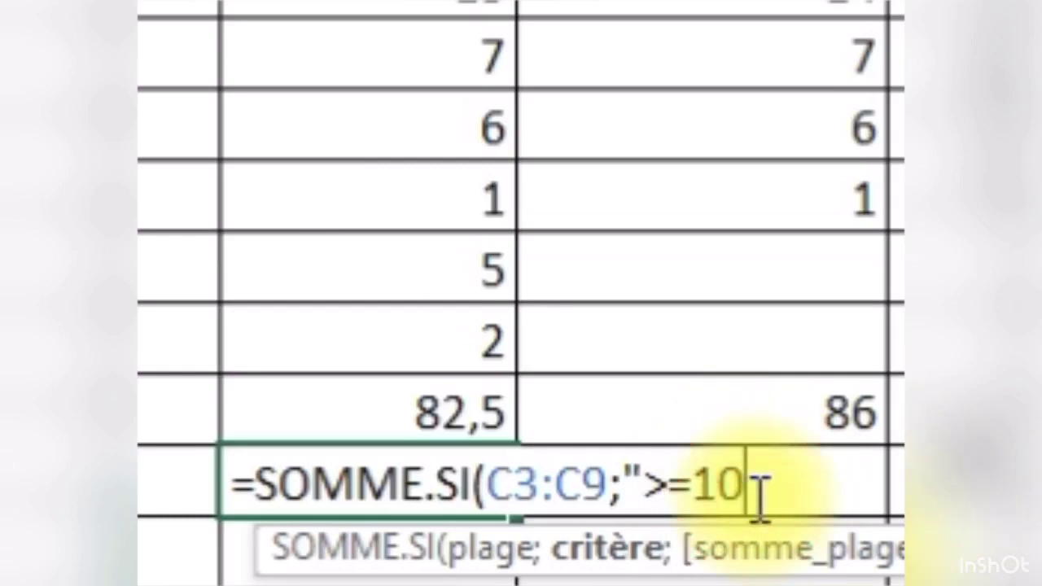
type("\"")
key("Return")
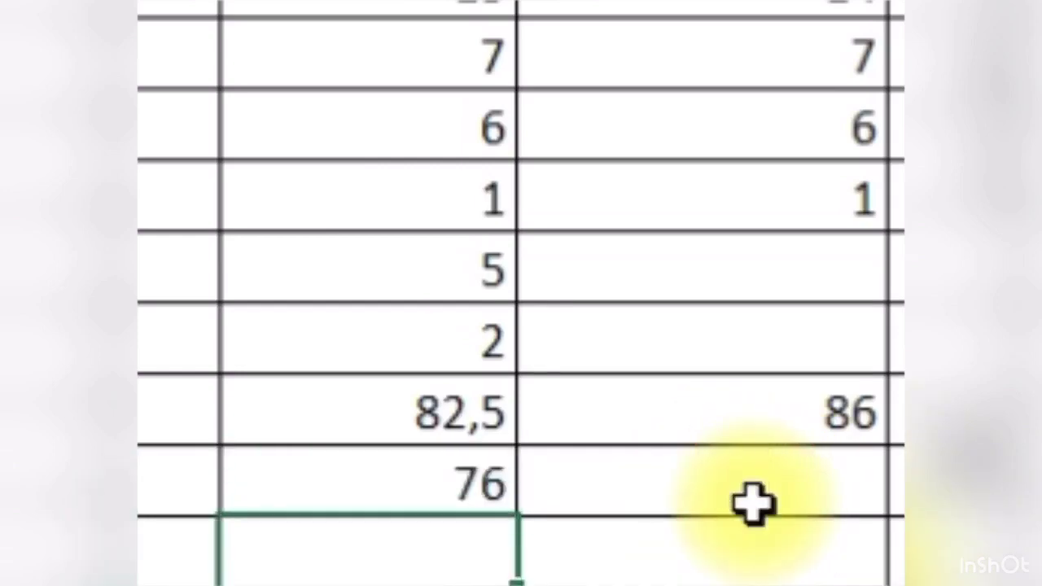
- Review the existing literary-subject formulas for the highest EVA_01 grade in C23 and the ">=10" count in C25
left_click(745, 582)
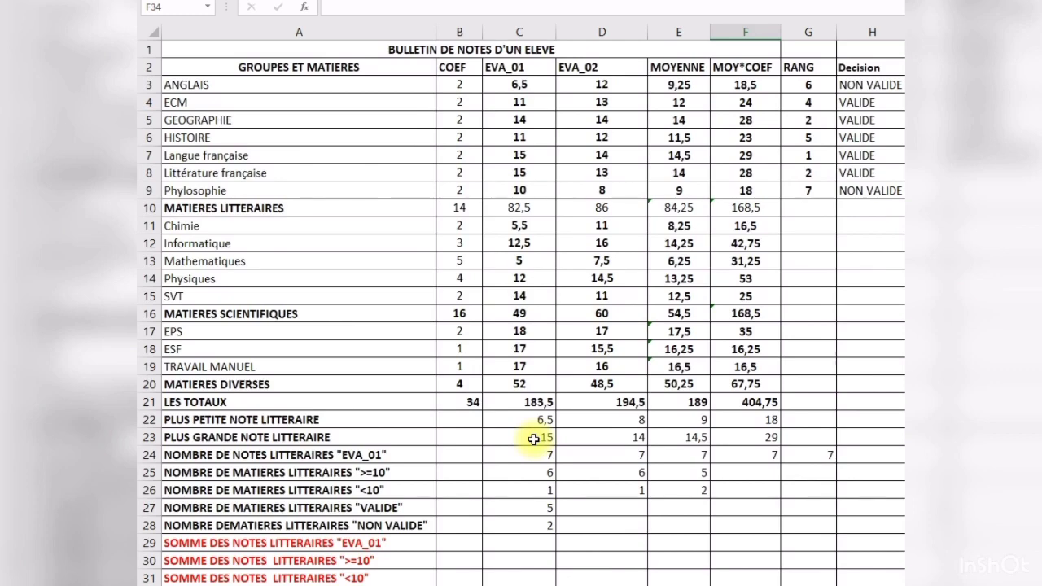
left_click(539, 437)
left_click(538, 479)
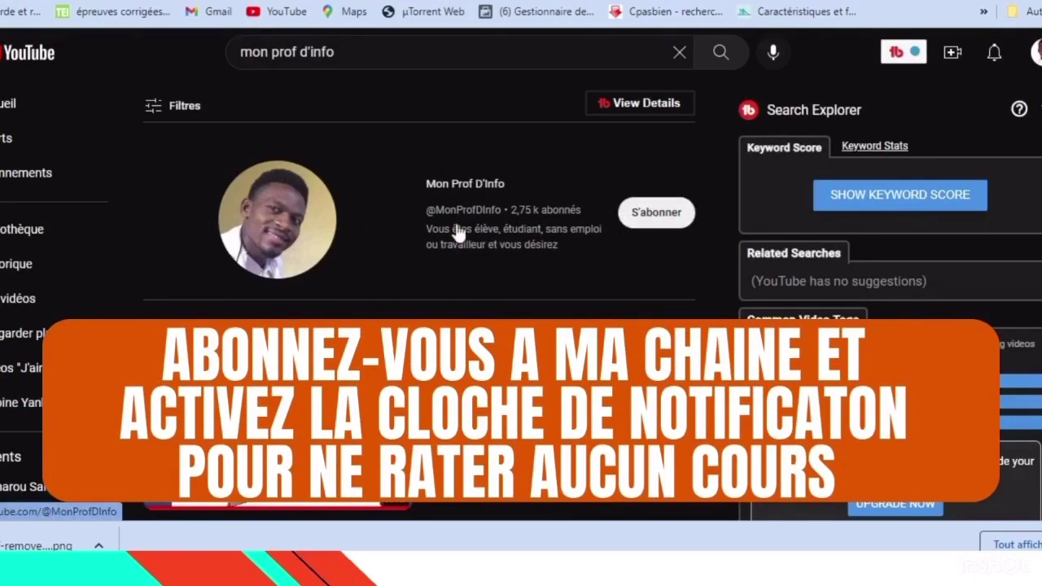
- On YouTube, subscribe to the Mon Prof D'Info channel and set its notifications to Toutes
left_click(652, 222)
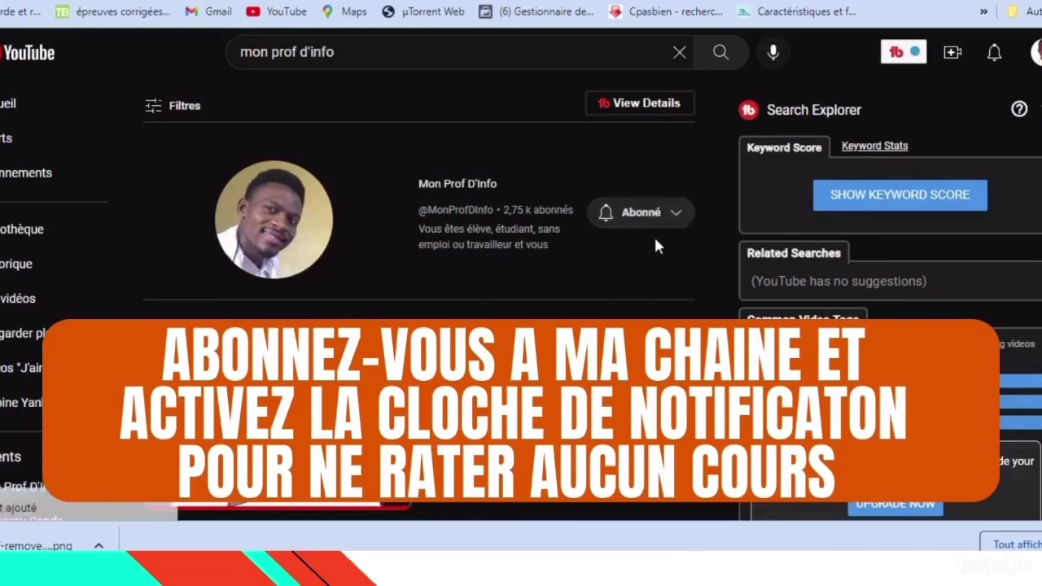
left_click(677, 220)
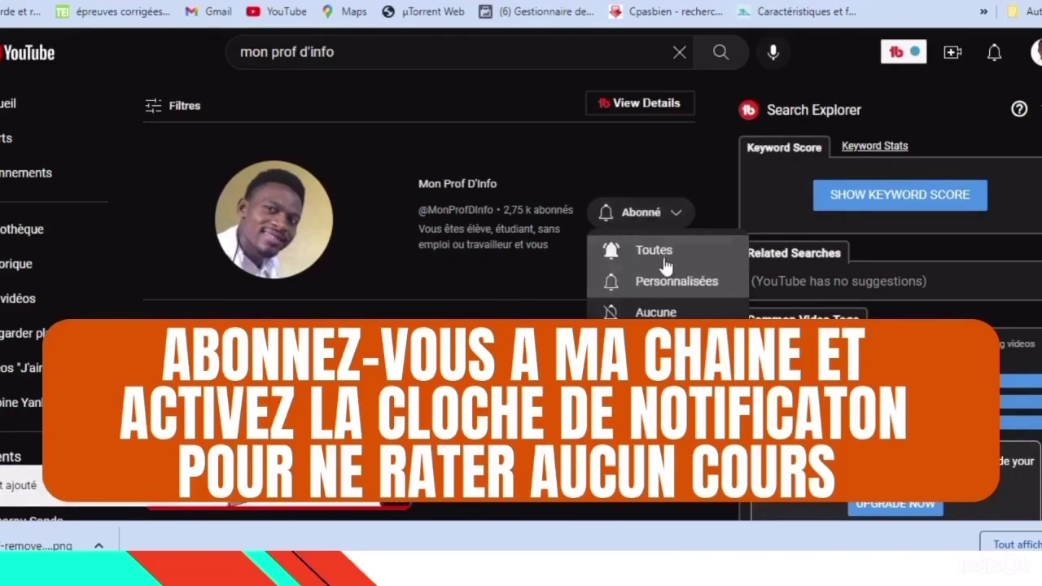
left_click(661, 259)
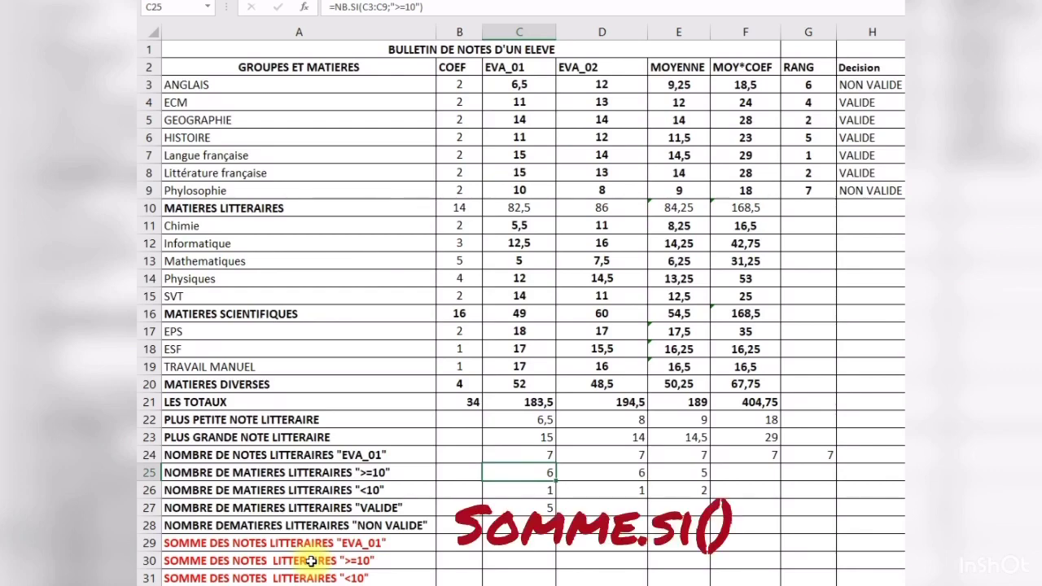
- Examine the row 29 label for the EVA_01 literary sum and the existing MATIERES LITTERAIRES total formula in C10
left_click(362, 542)
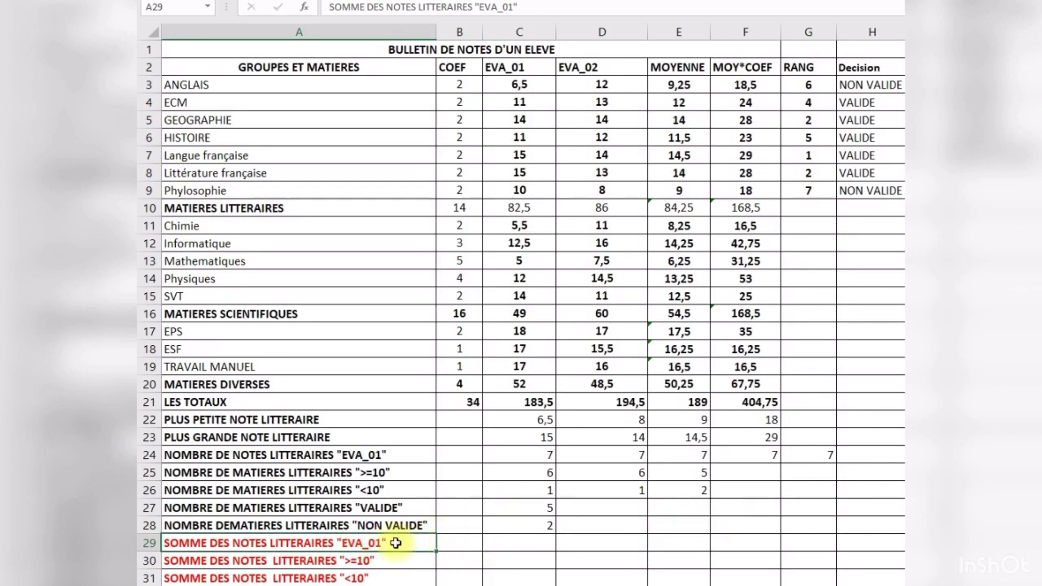
left_click(523, 541)
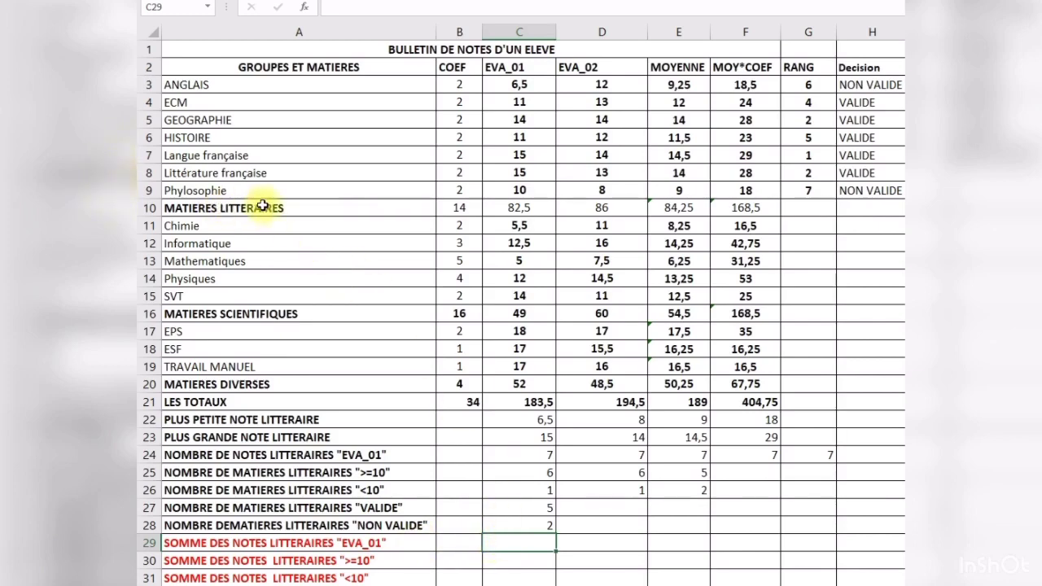
left_click(519, 210)
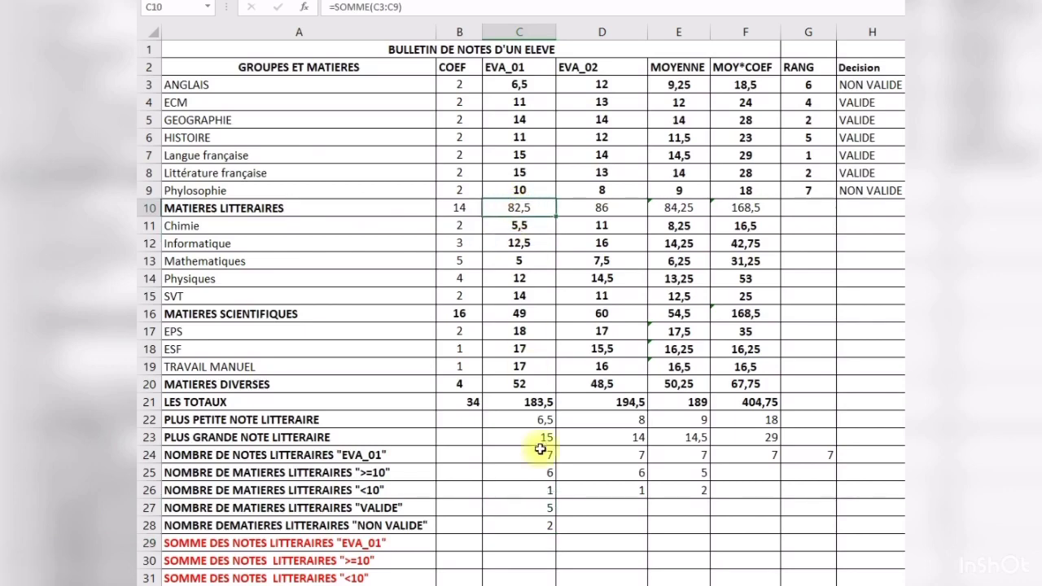
- Begin a SOMME formula in C29 for the sum of the EVA_01 literary grades
left_click(547, 542)
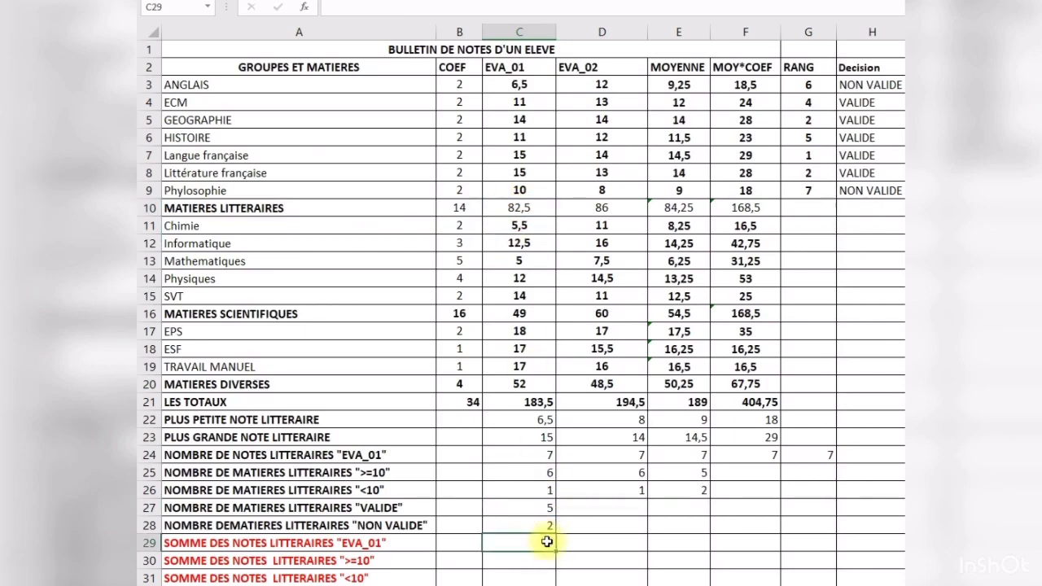
type("+")
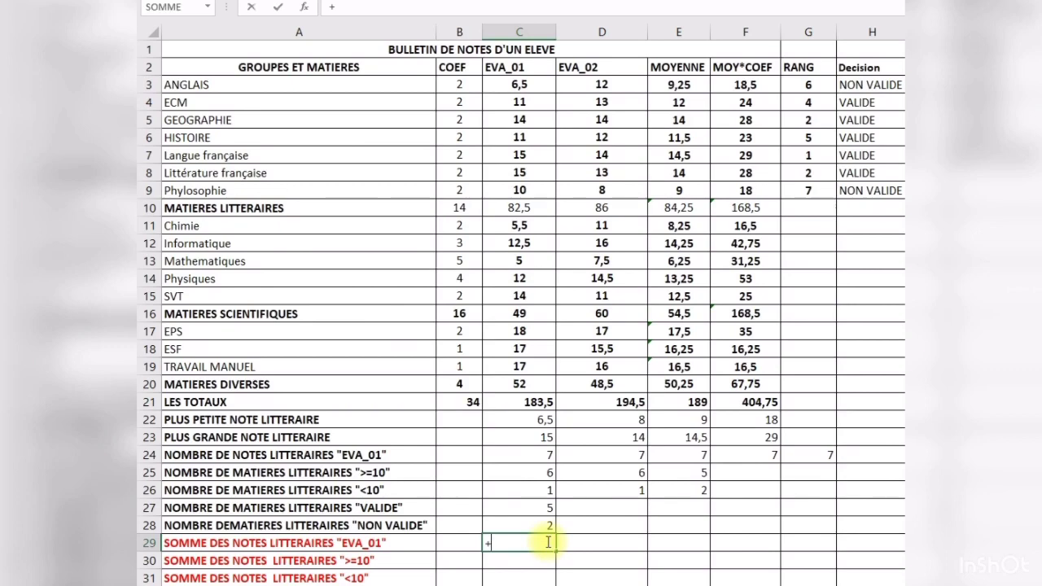
key("BackSpace")
type("=som")
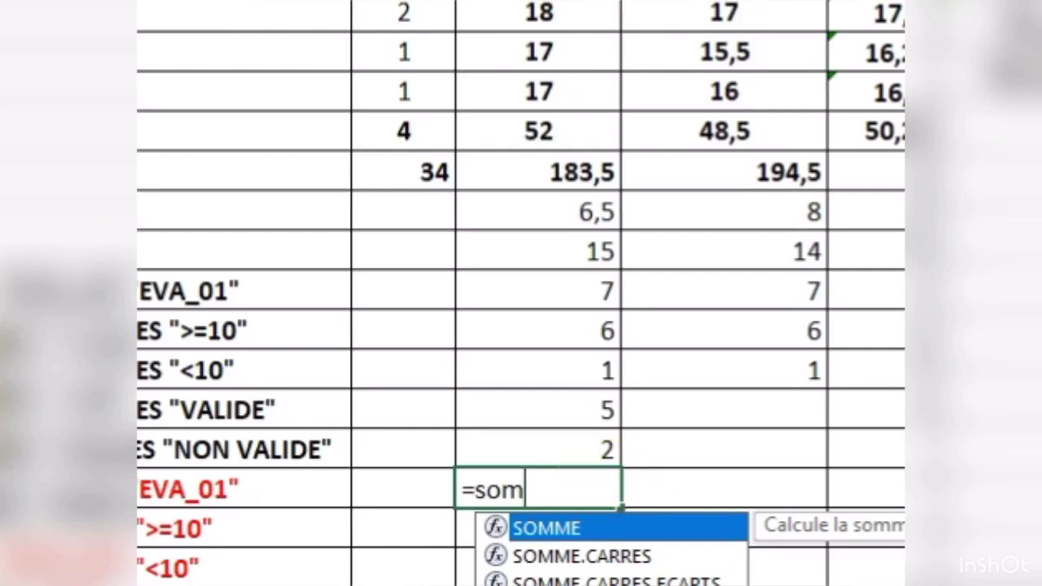
double_click(552, 537)
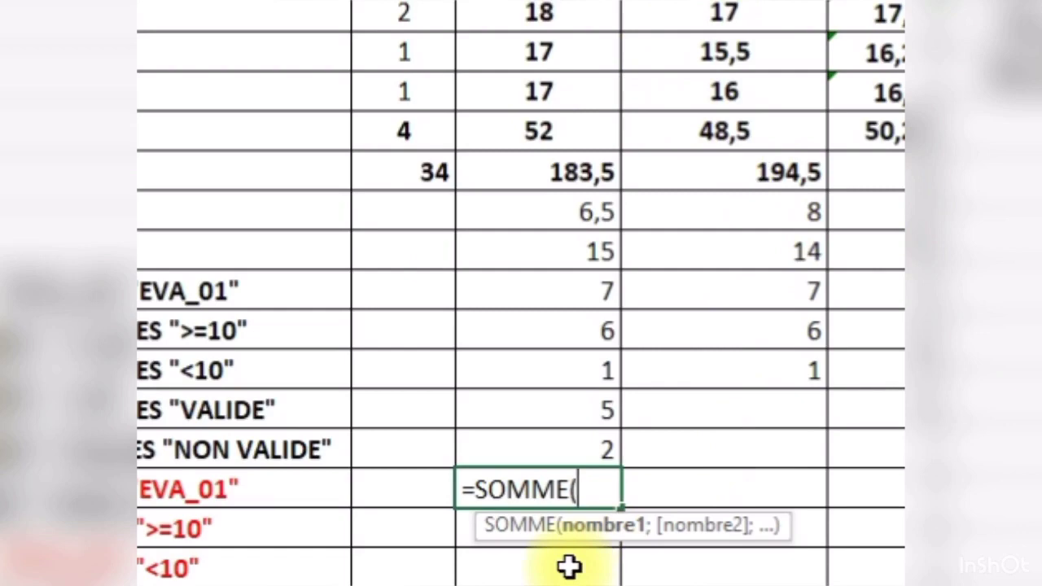
- Complete the SOMME formula in C29 with the range C3:C9 and validate it
type("E9")
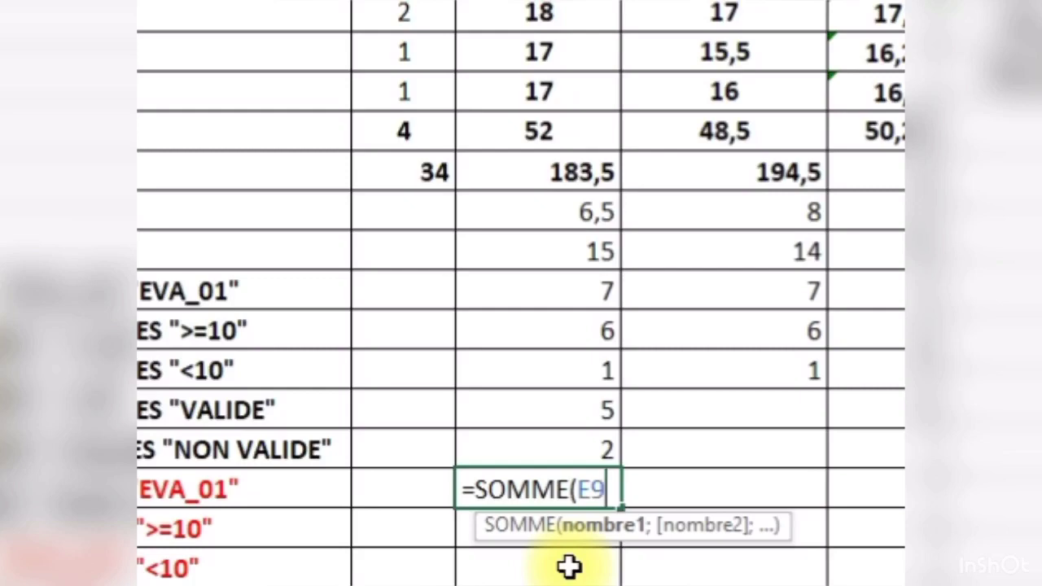
type(":e")
key("BackSpace")
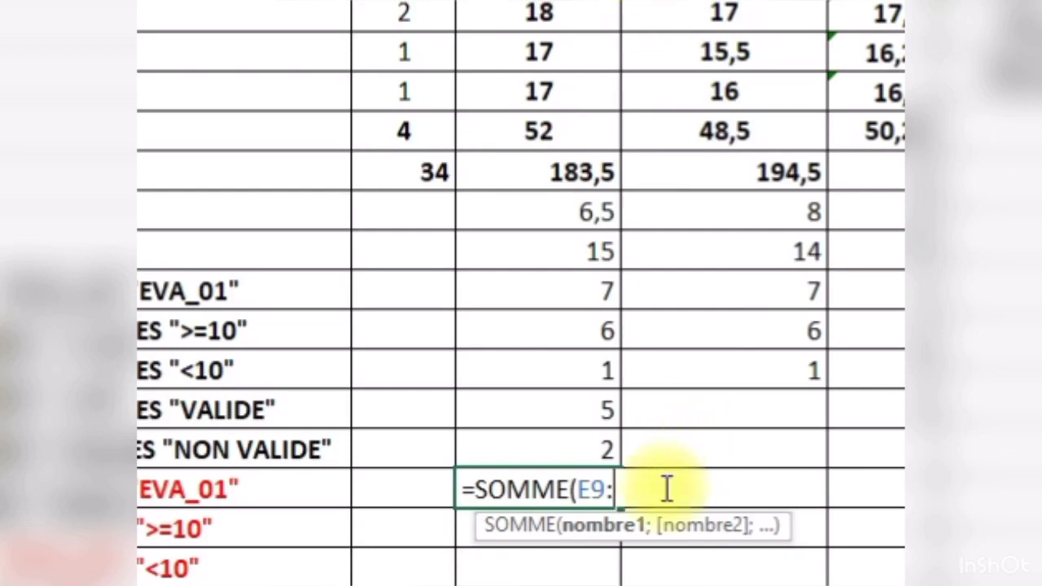
left_click(591, 488)
key("BackSpace")
type("C")
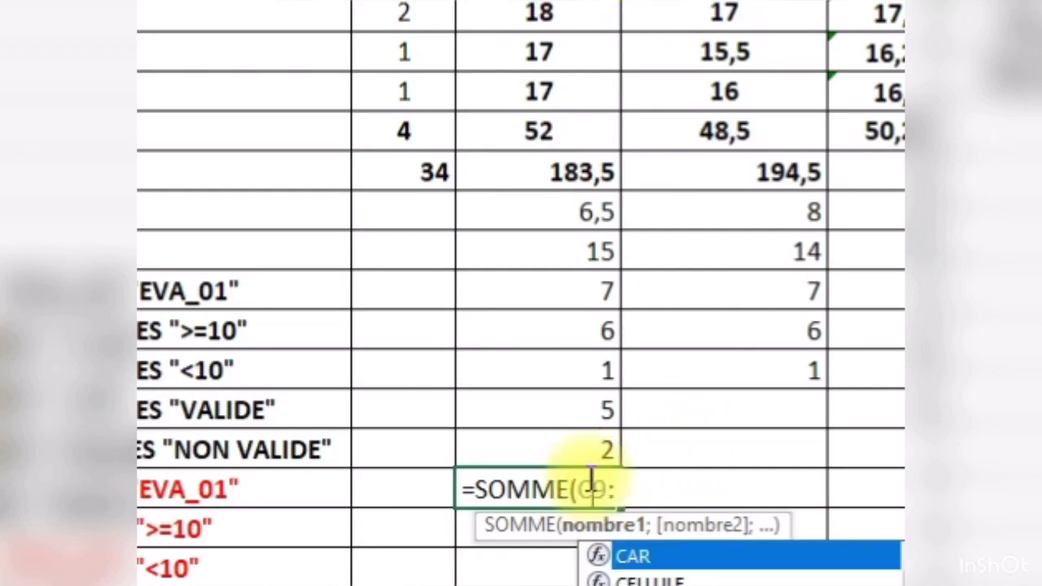
left_click(592, 487)
key("BackSpace")
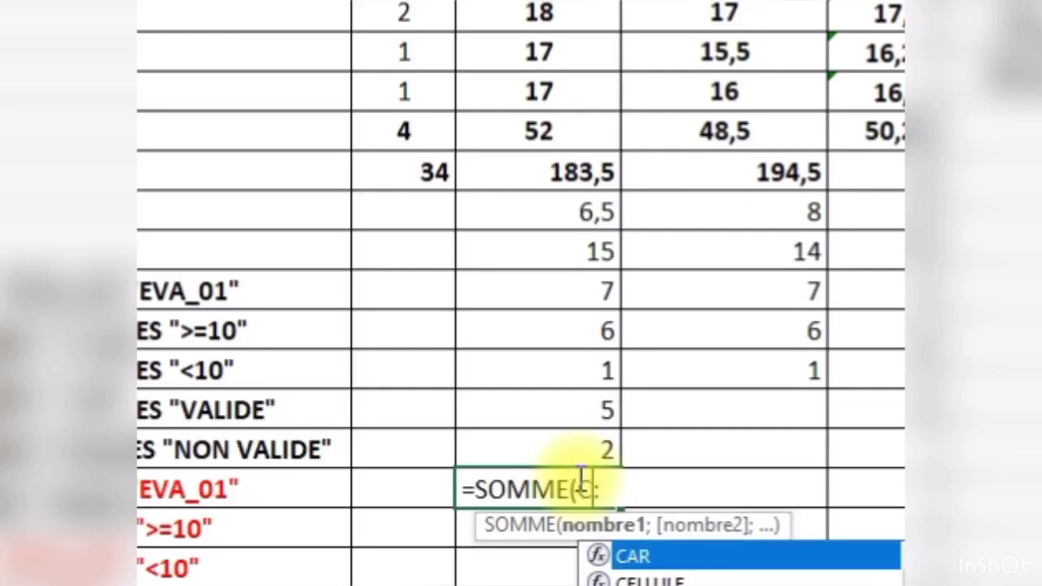
type("3:")
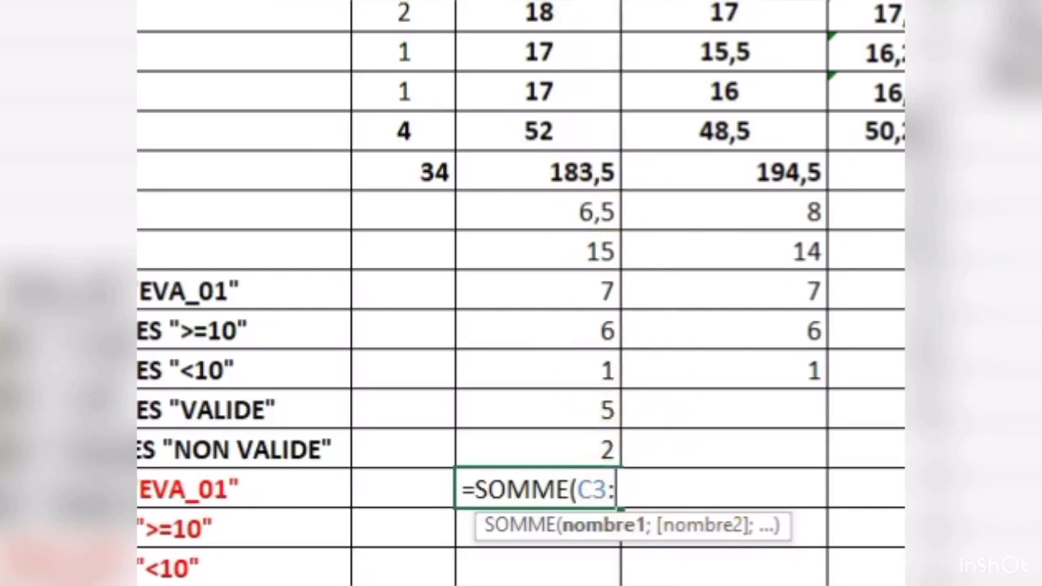
type("C9")
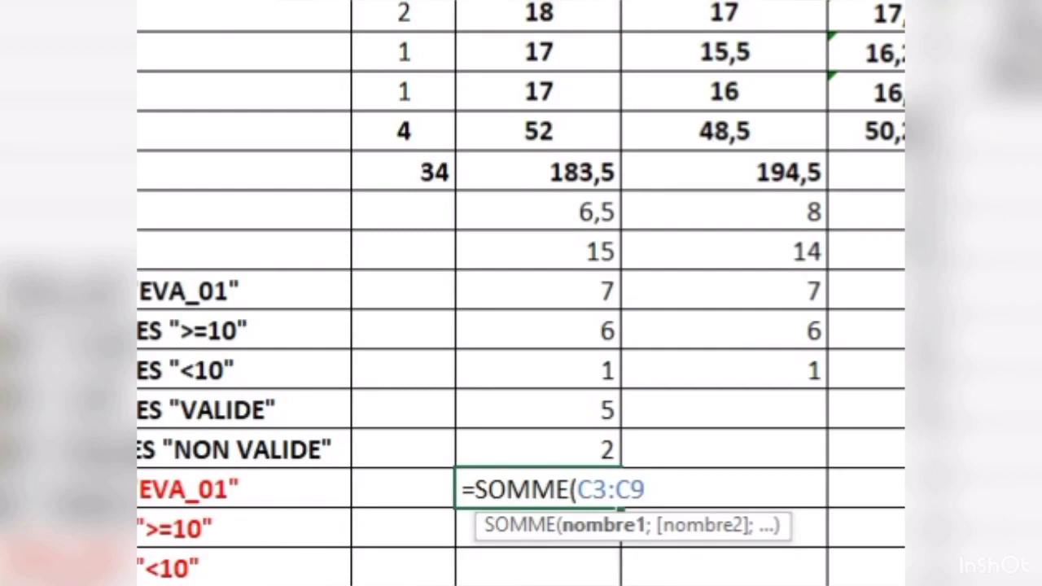
key("Return")
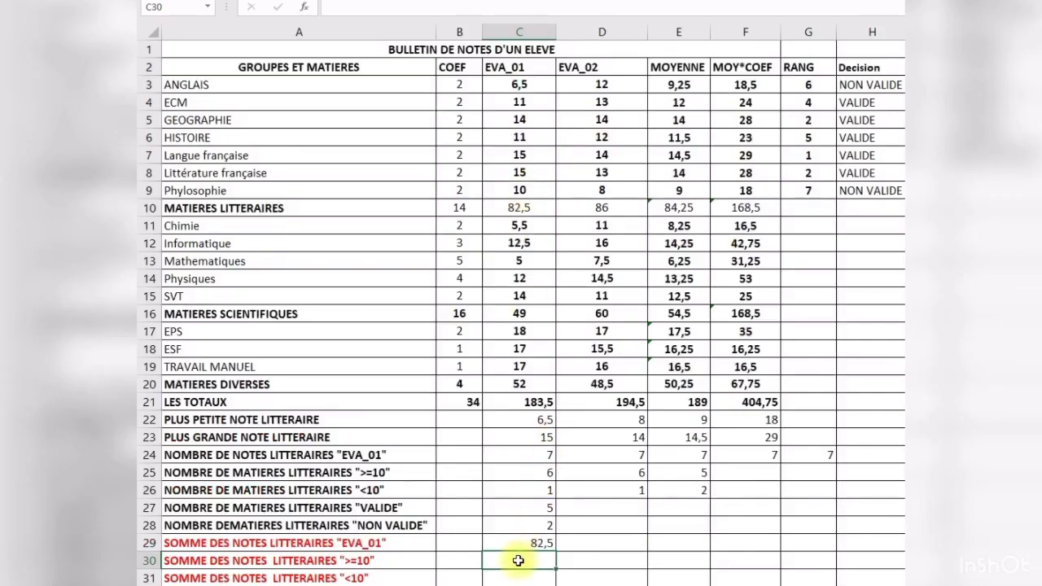
- Copy the SOMME formula from C29 across to D29:F29
left_click(545, 484)
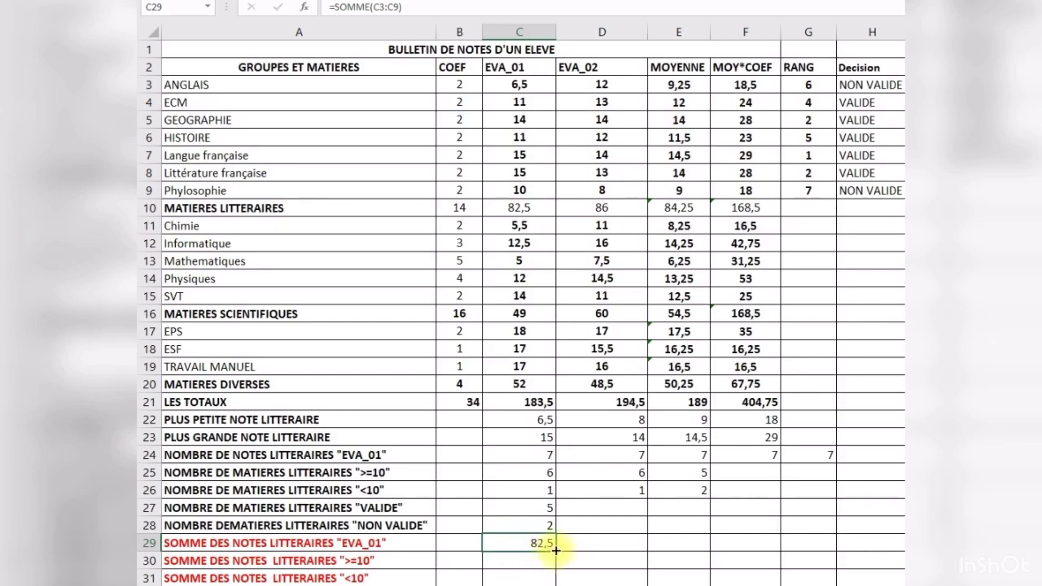
left_click_drag(555, 550, 636, 556)
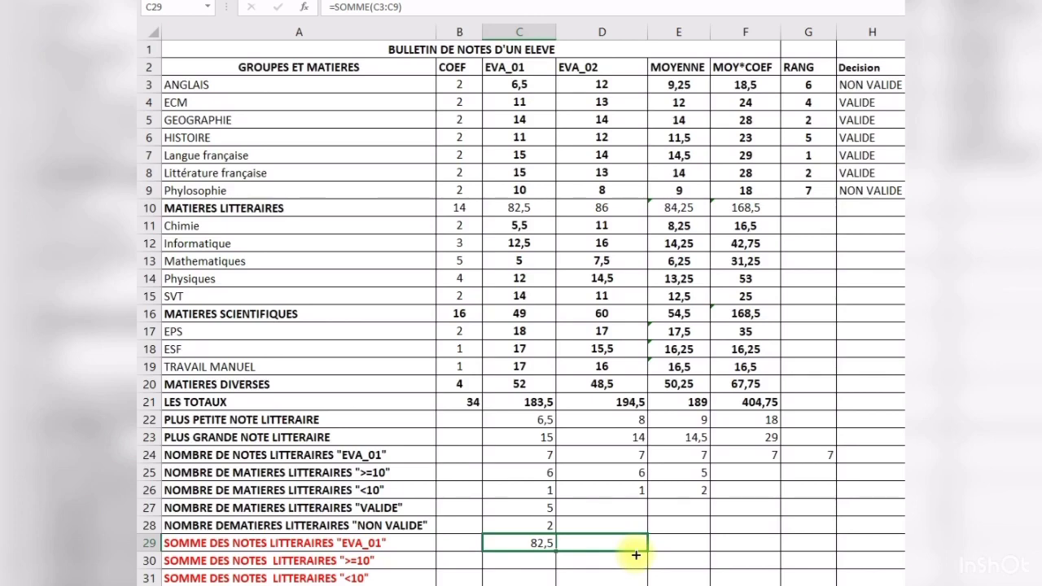
left_click_drag(636, 555, 768, 556)
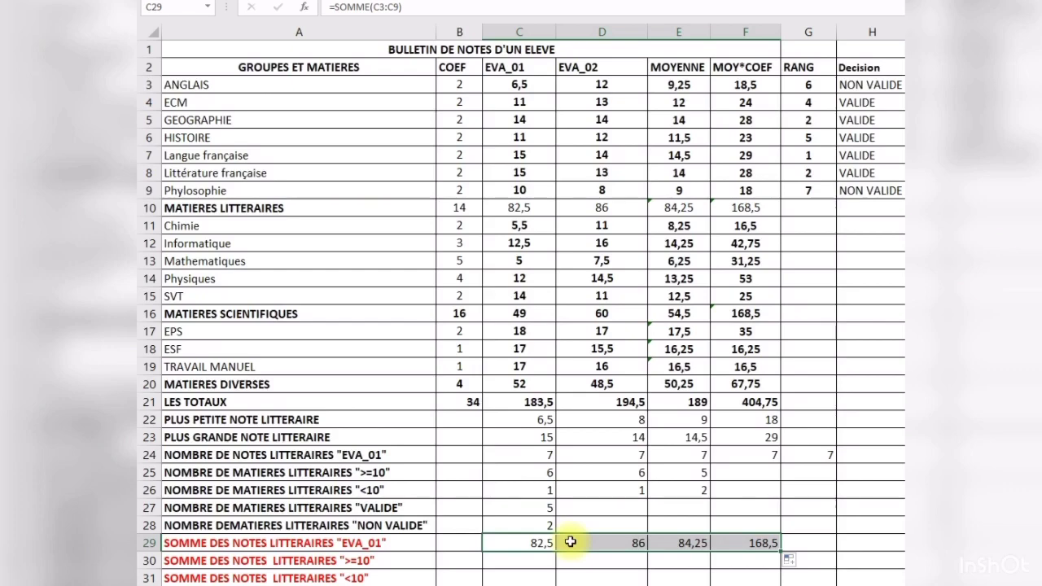
- Begin a SOMME.SI formula in C30 for the sum of the literary grades ">=10"
left_click(516, 568)
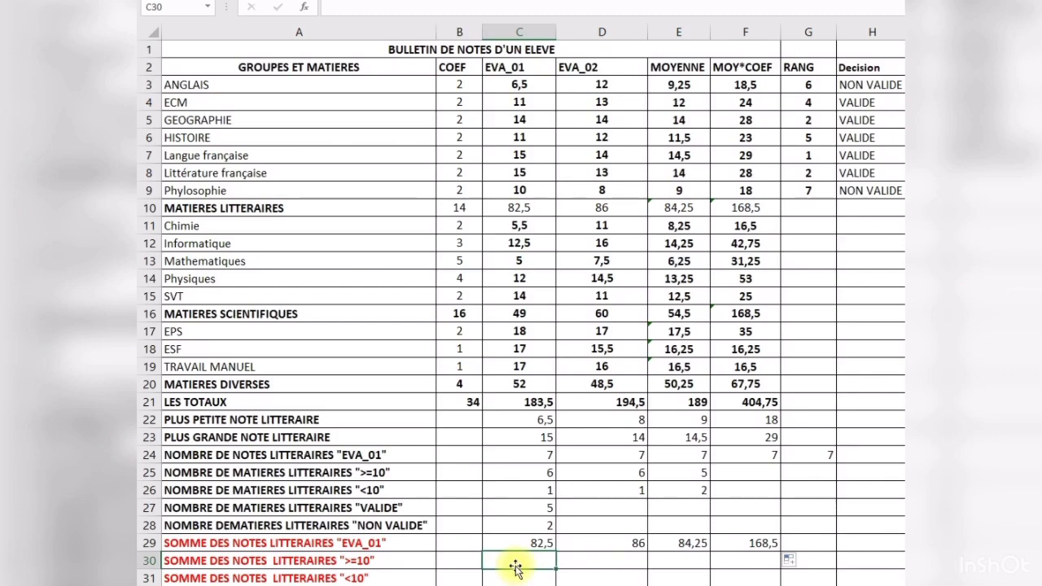
type("=")
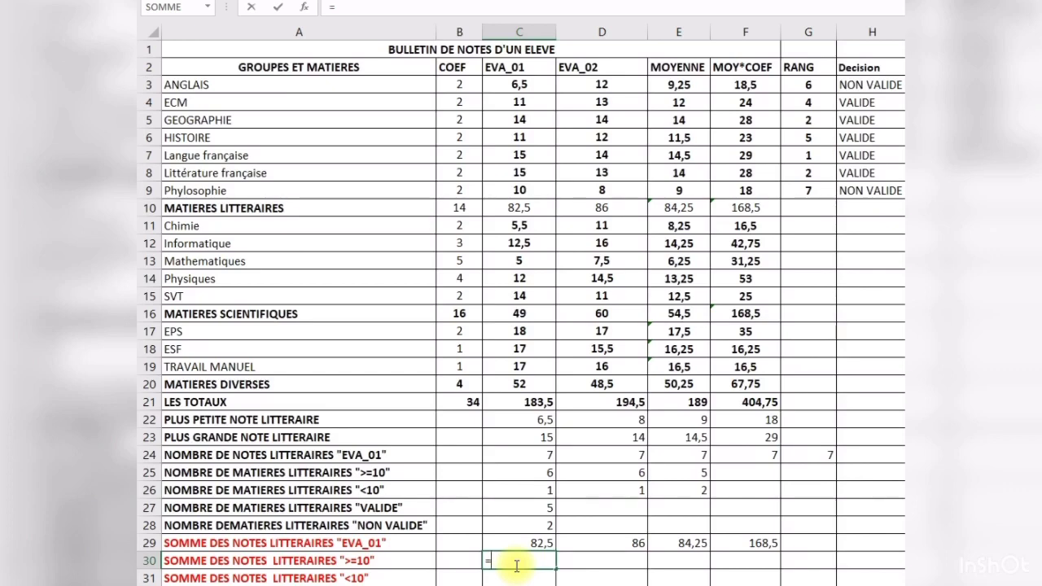
type("somm")
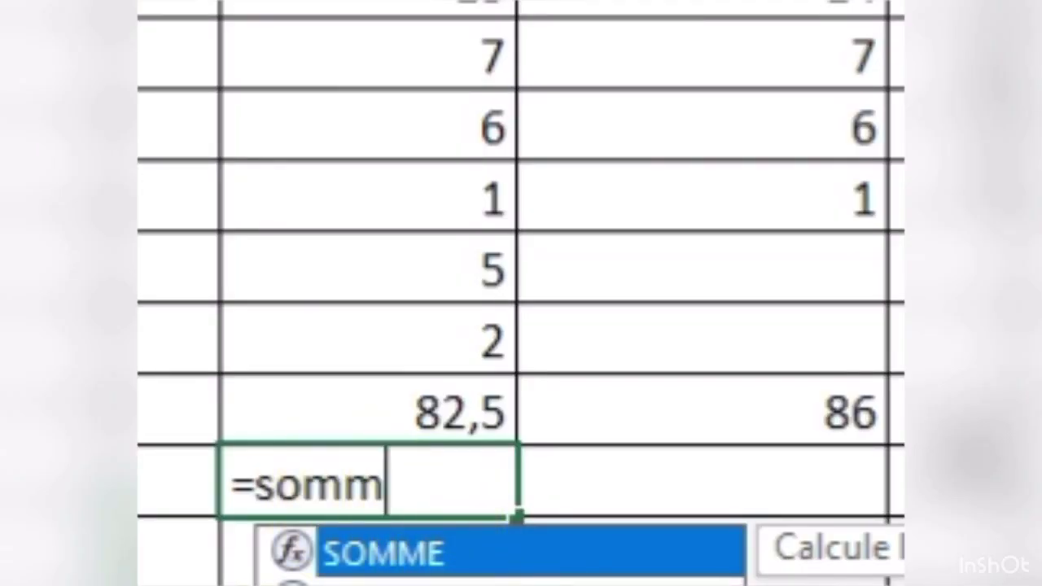
key("Down")
key("Tab")
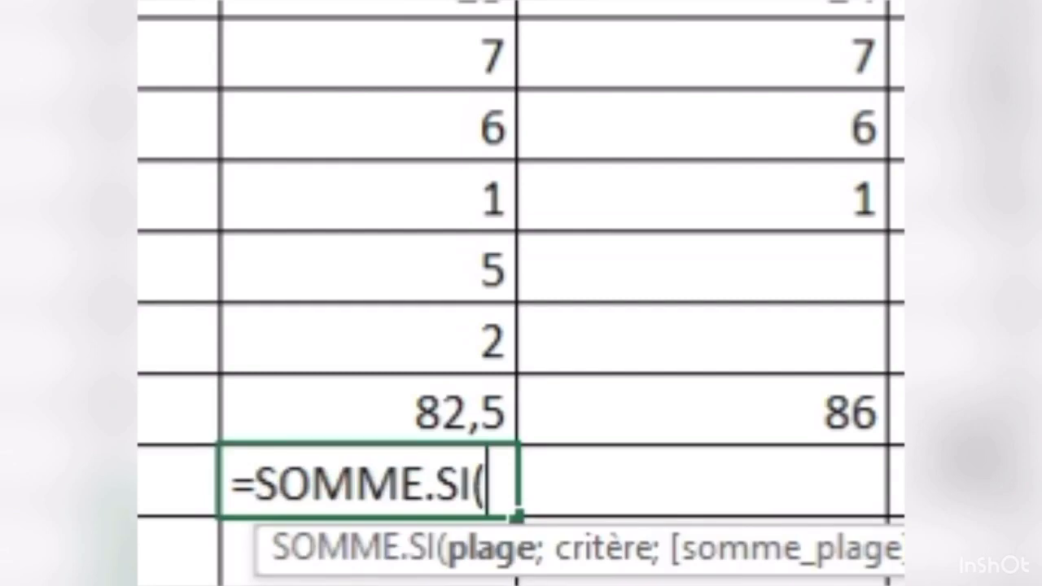